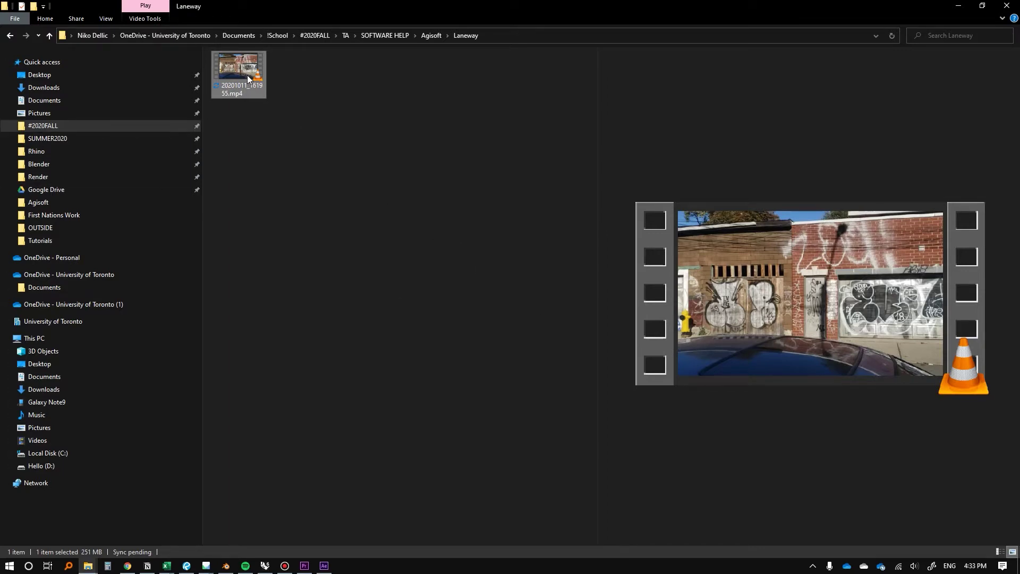
Switch from the Laneway folder in File Explorer to the empty Untitled After Effects project
key(alt+Tab)
click(297, 171)
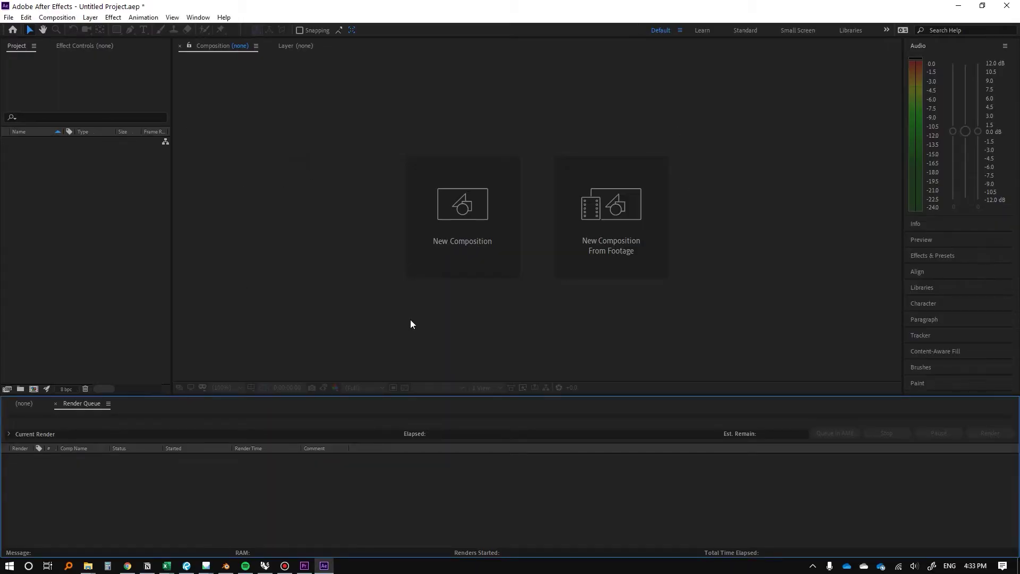
Drag 20201011_161955.mp4 from the Laneway folder into the After Effects Project panel
key(alt+Tab)
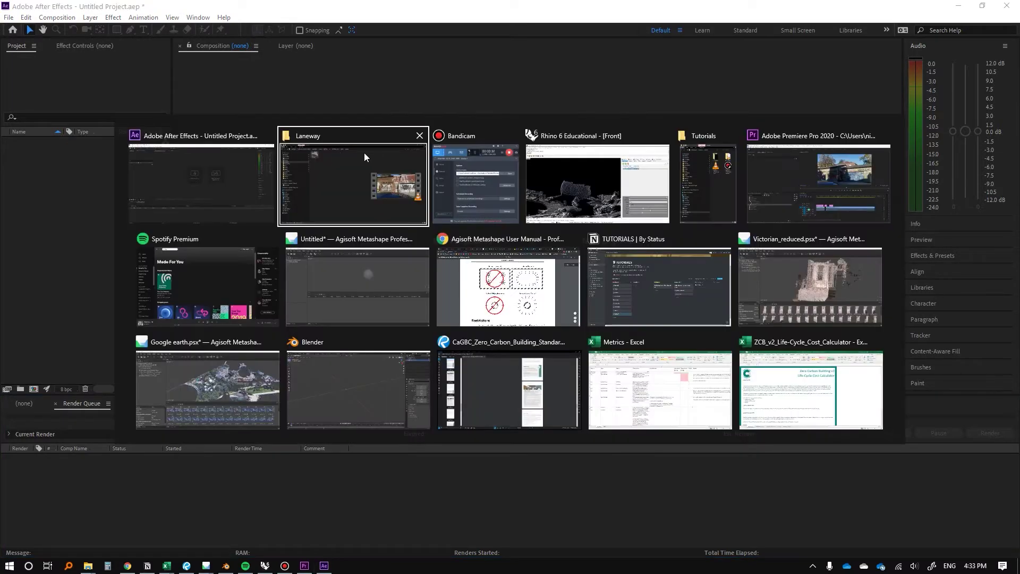
click(364, 155)
drag(239, 72, 83, 232)
key(alt+Tab)
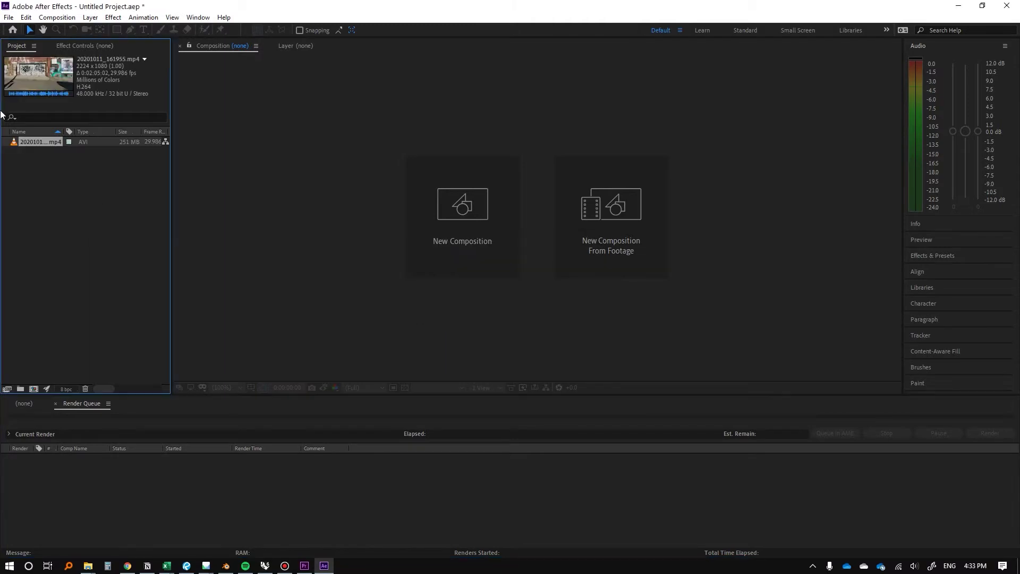
click(17, 406)
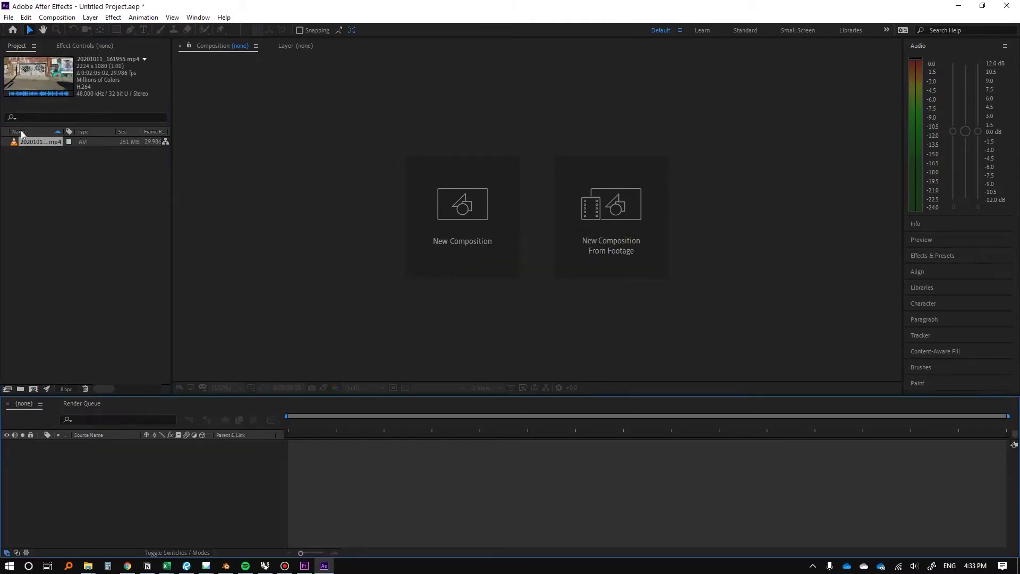
Drop the clip onto the Timeline, then pre-compose its layer as 20201011_161955.mp4 Comp 1
drag(24, 142, 306, 461)
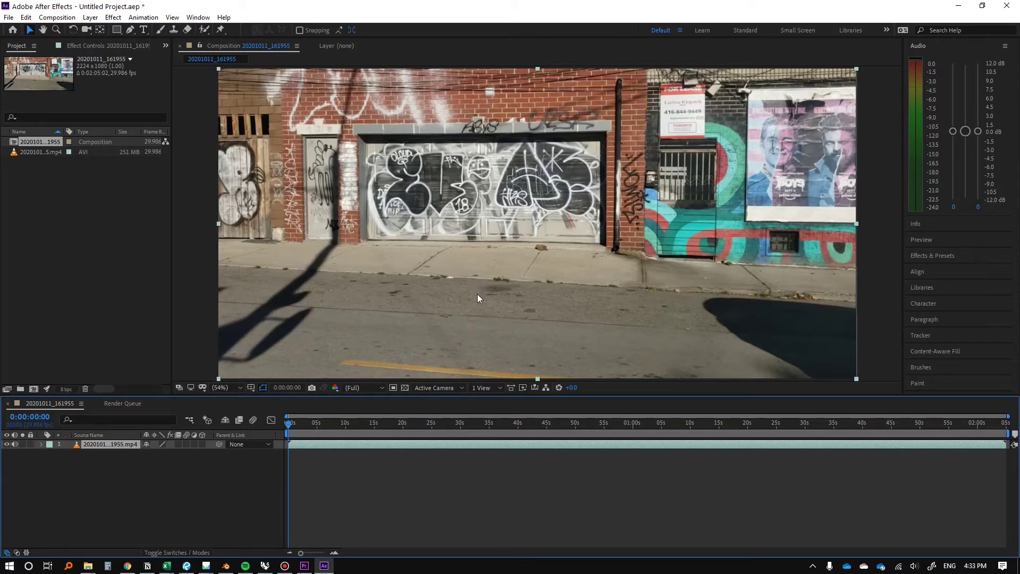
click(330, 449)
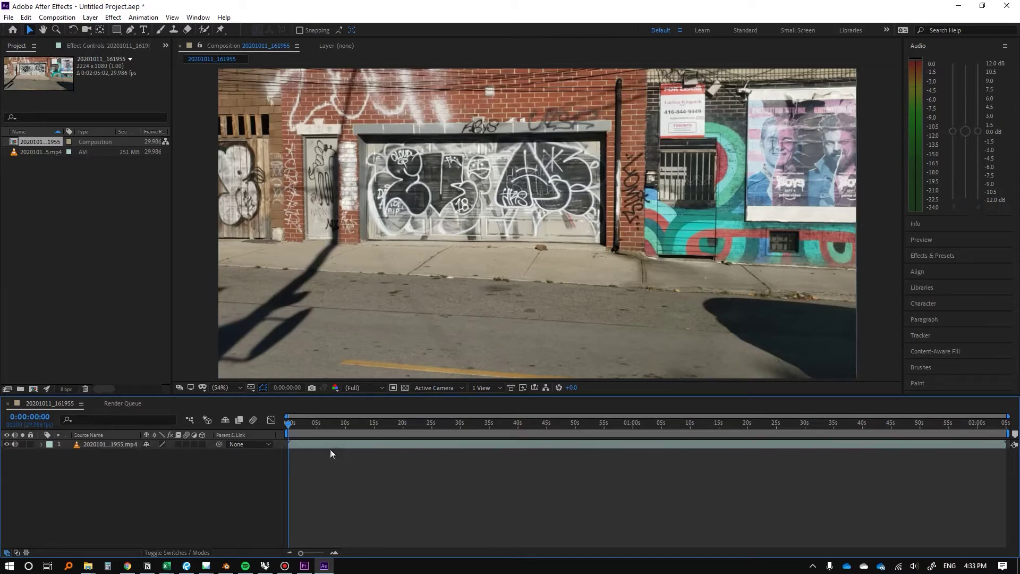
click(326, 444)
right_click(325, 444)
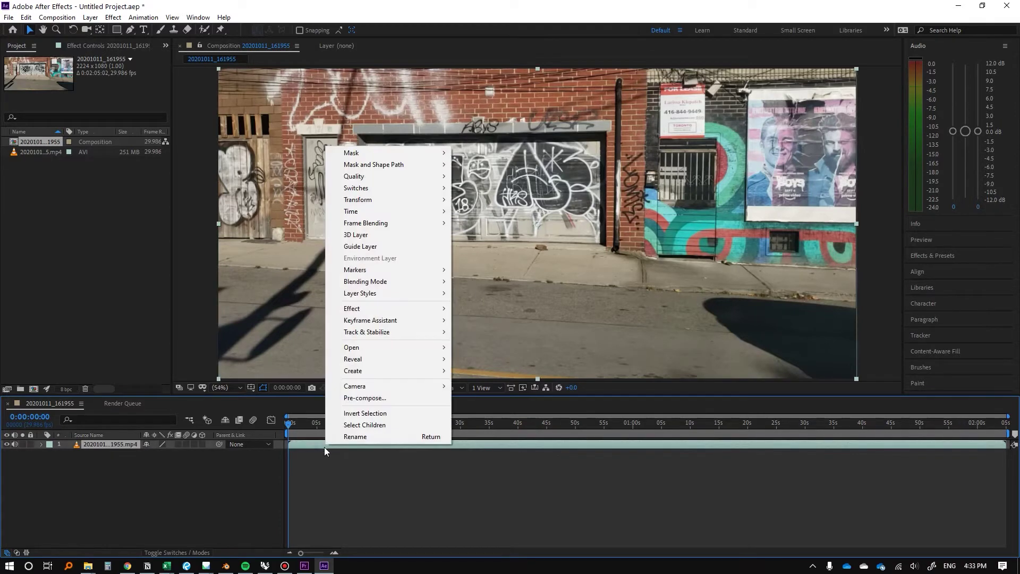
click(359, 399)
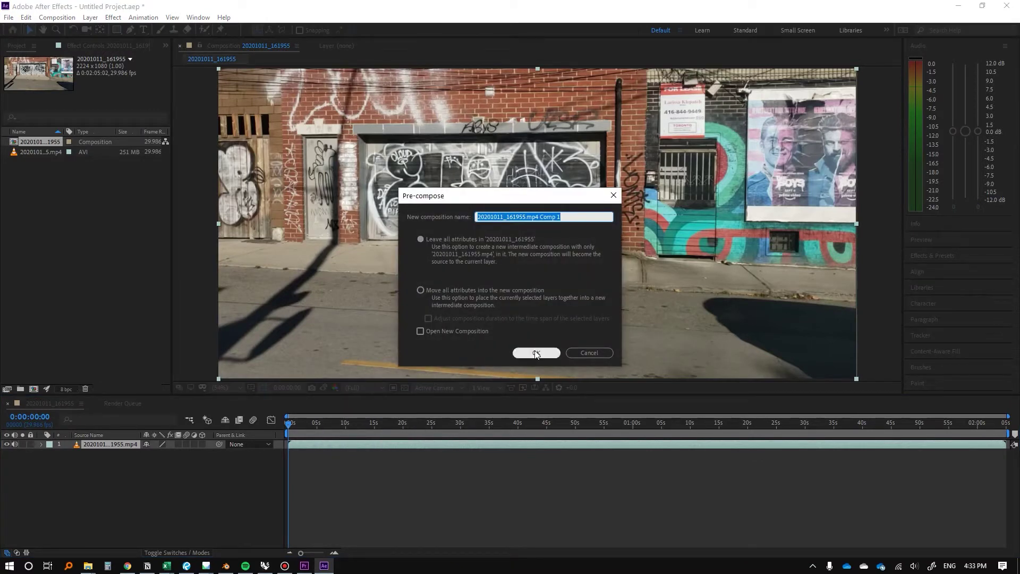
click(536, 353)
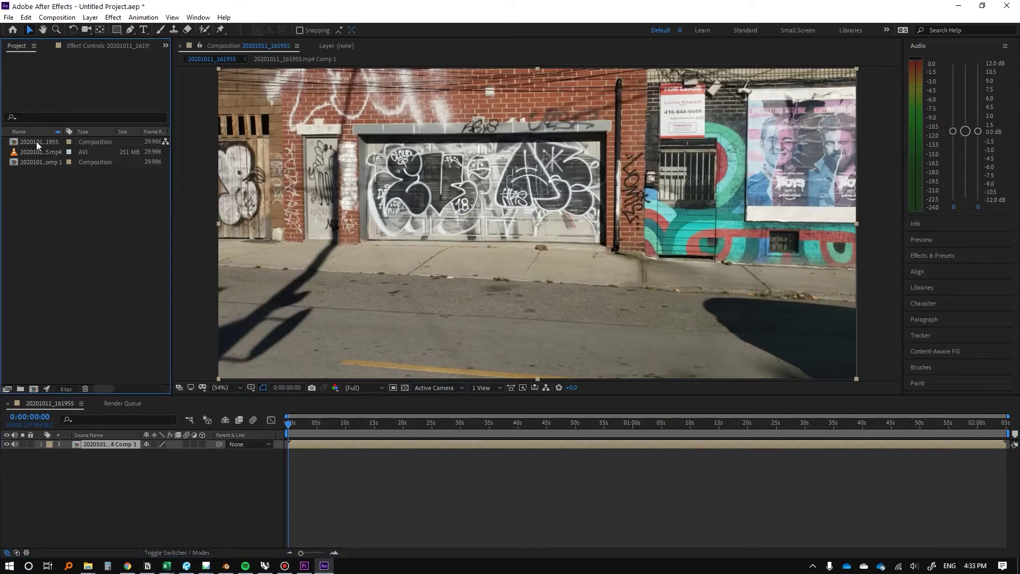
Set the 20201011_161955 composition's frame rate to 2 fps in Composition Settings, then start playback
click(340, 445)
click(57, 18)
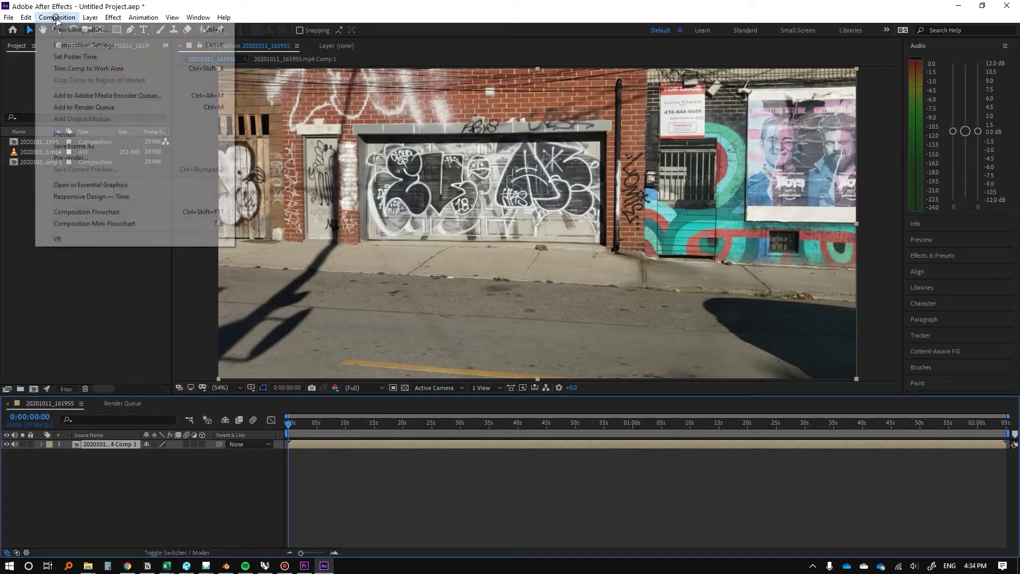
click(89, 43)
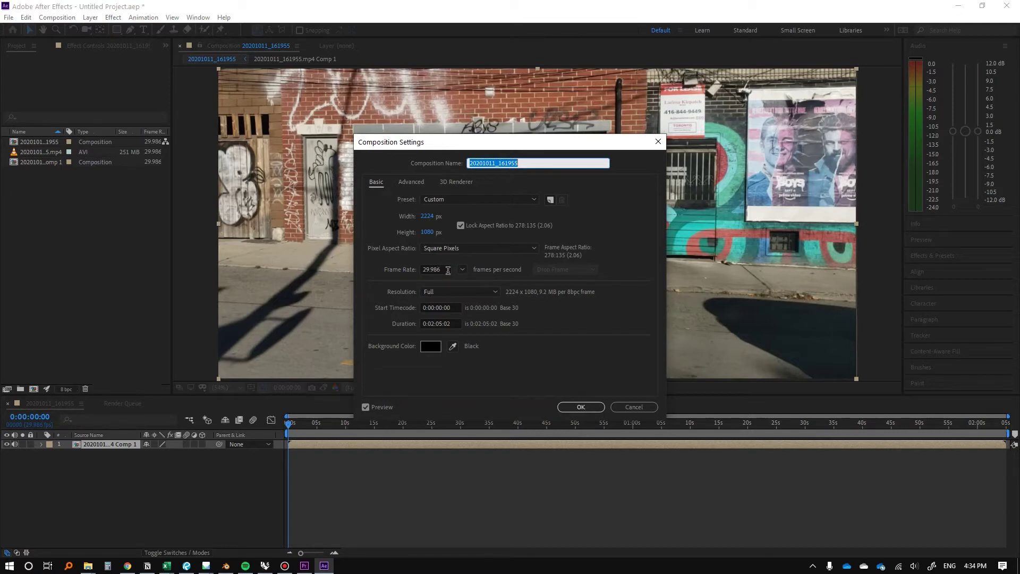
double_click(448, 270)
drag(445, 142, 448, 157)
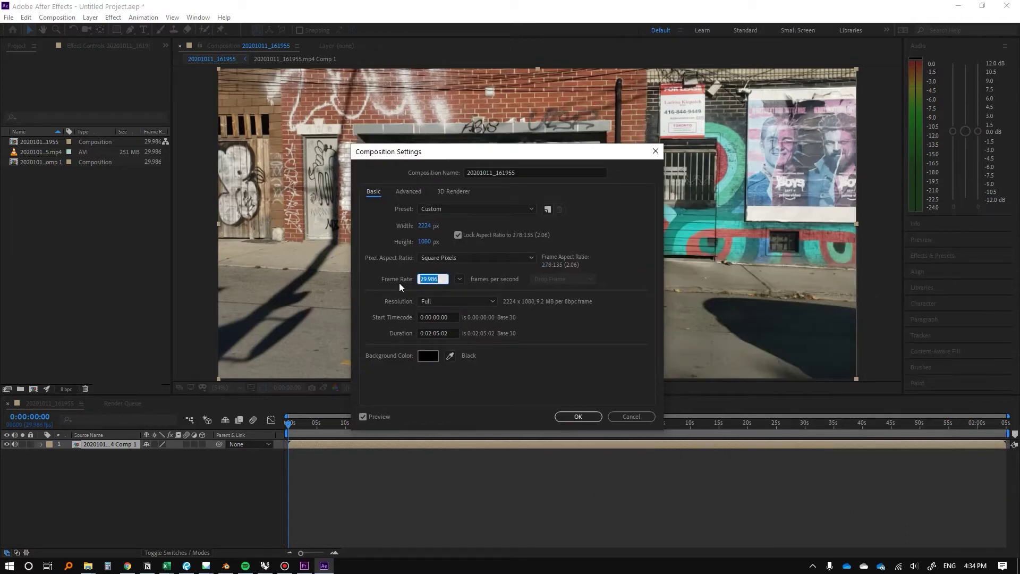
text(2)
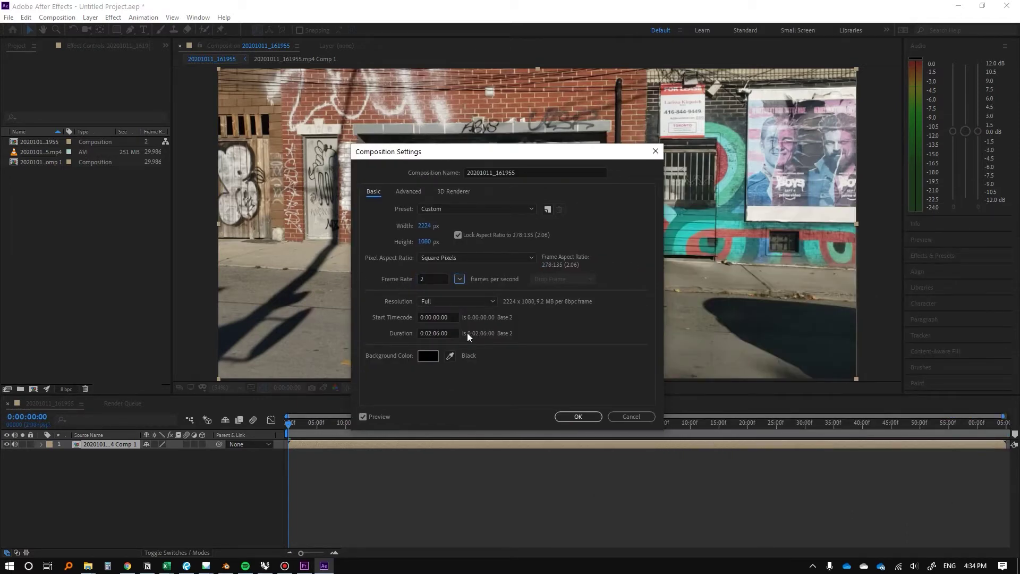
click(578, 416)
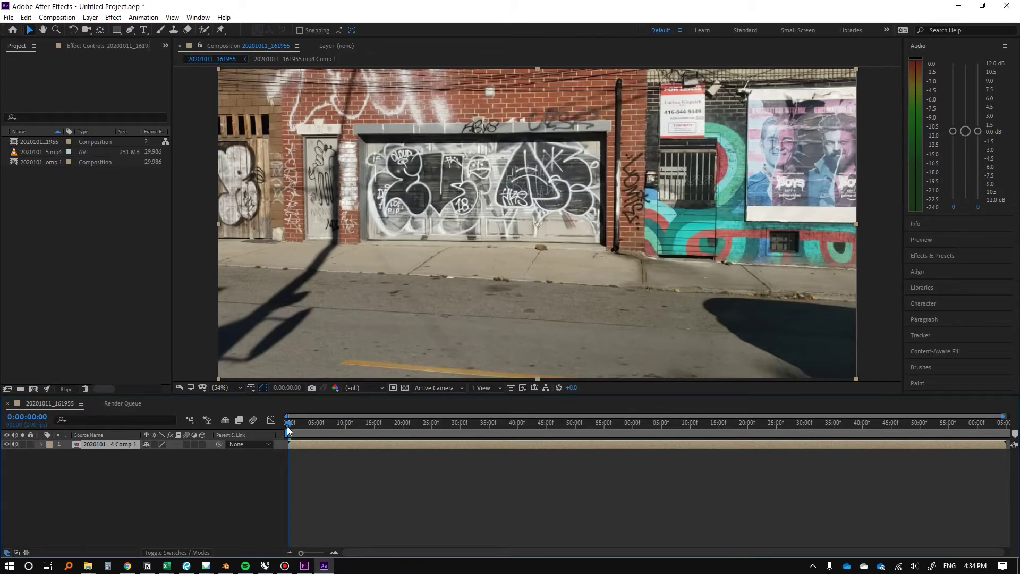
key(space)
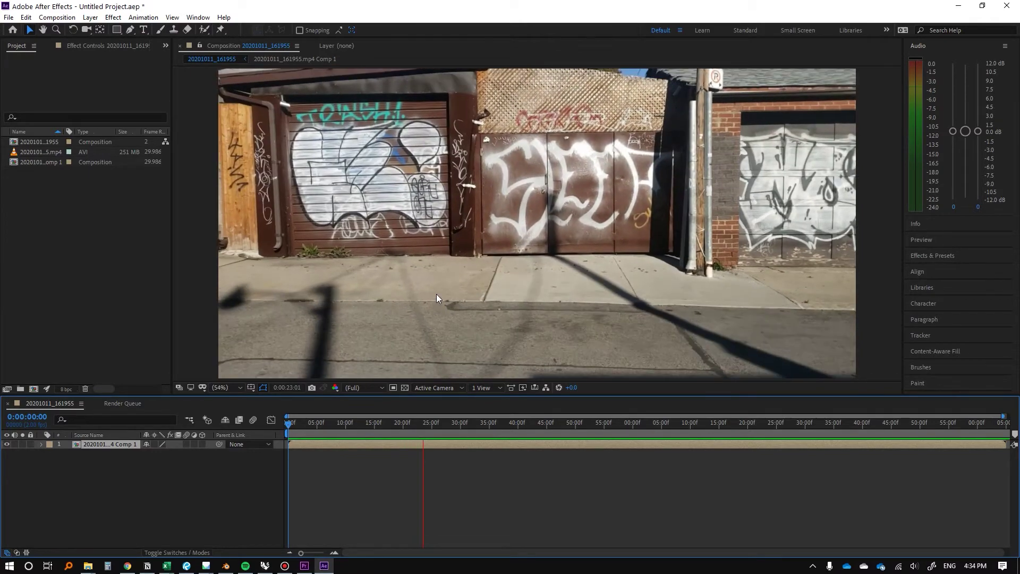
Stop the 2 fps preview at 0:00:24:01 and zoom the viewer
key(space)
scroll(329, 345, down, 3)
scroll(413, 295, up, 4)
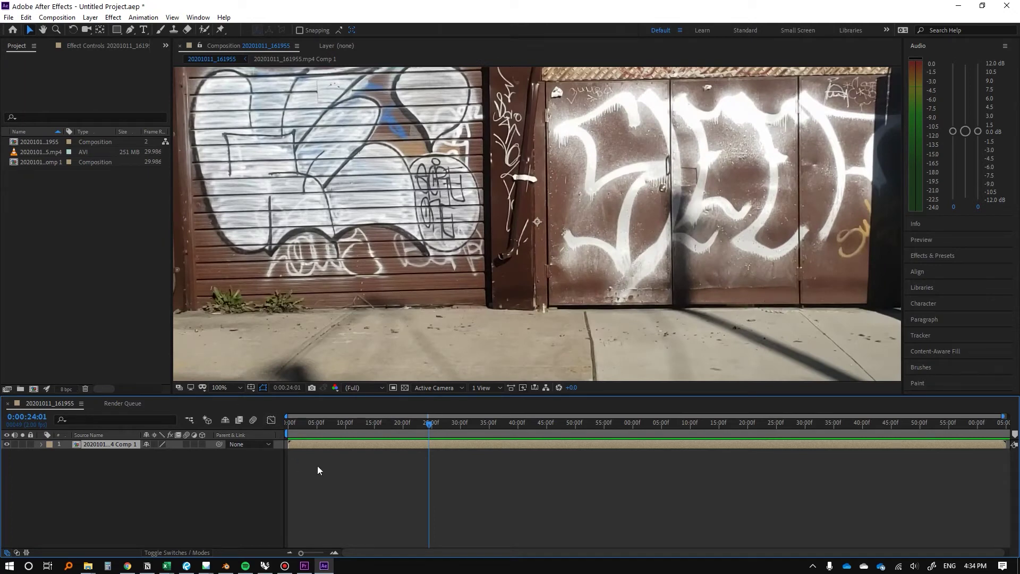
click(123, 404)
Add the 20201011_161955 composition to the Render Queue via File > Export
click(53, 404)
right_click(356, 444)
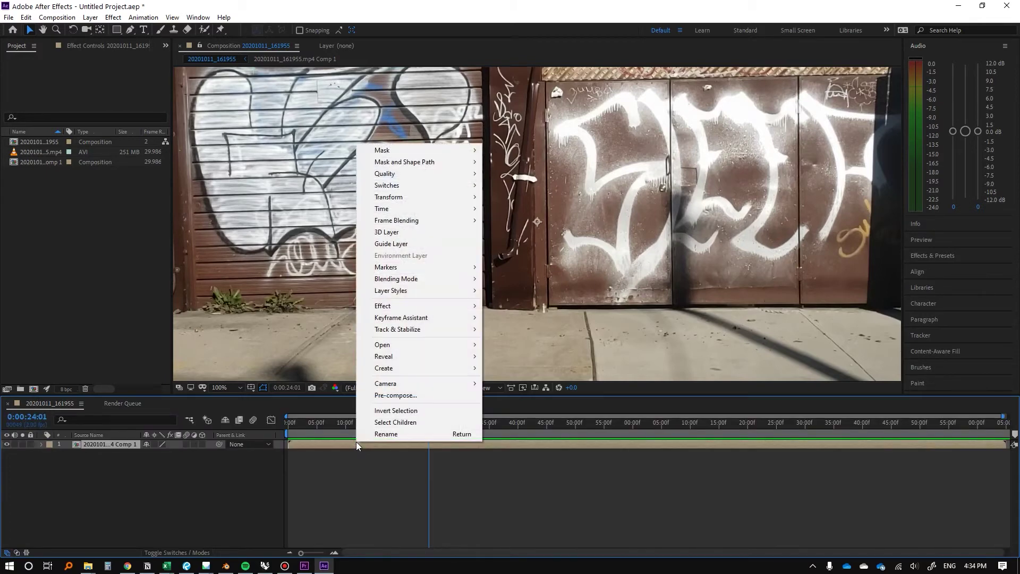
click(356, 444)
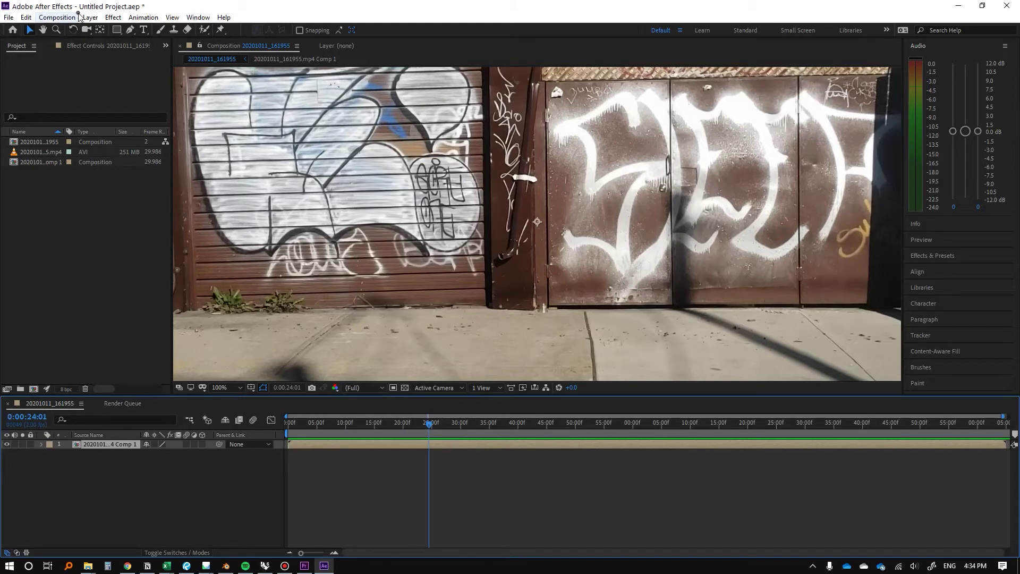
click(57, 17)
click(76, 19)
click(9, 17)
mouse_move(8, 66)
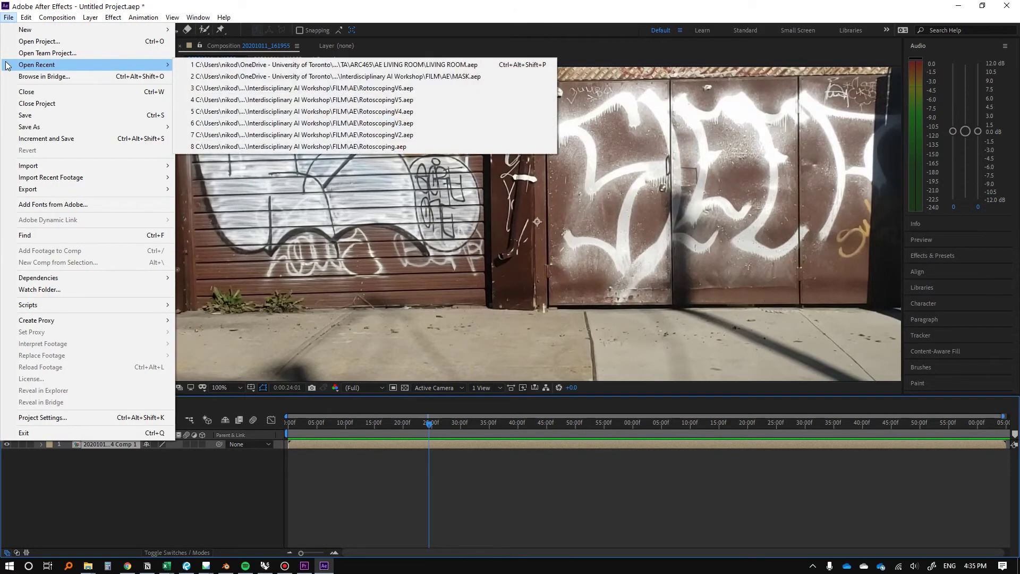
mouse_move(37, 190)
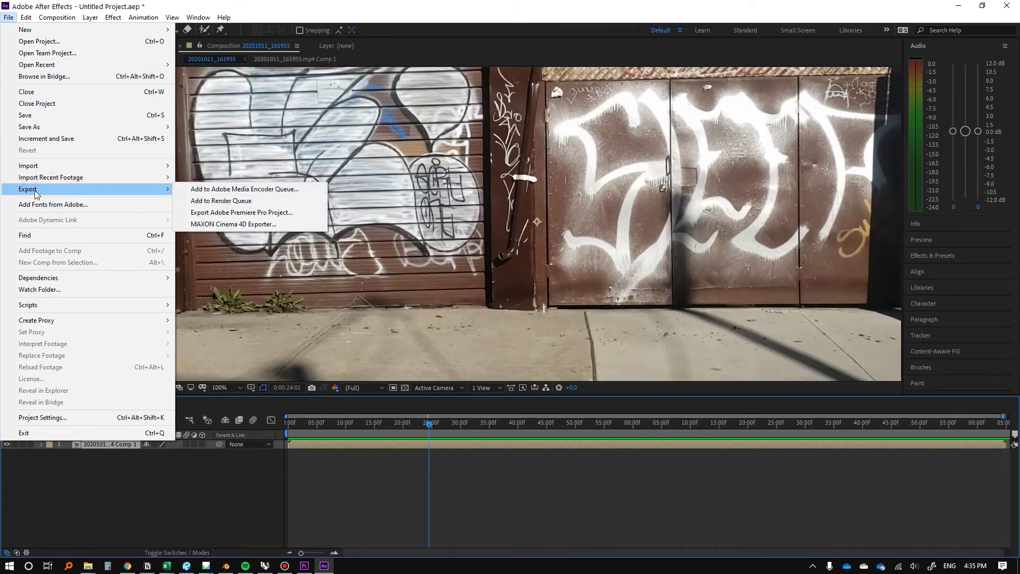
click(216, 202)
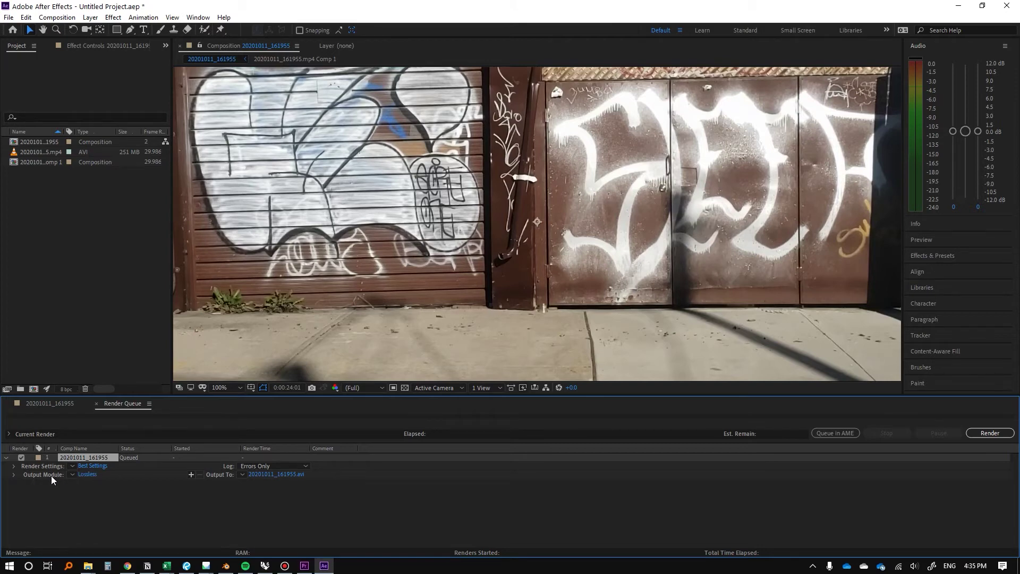
Change the queued render's output module from Lossless AVI to TIFF Sequence
click(42, 404)
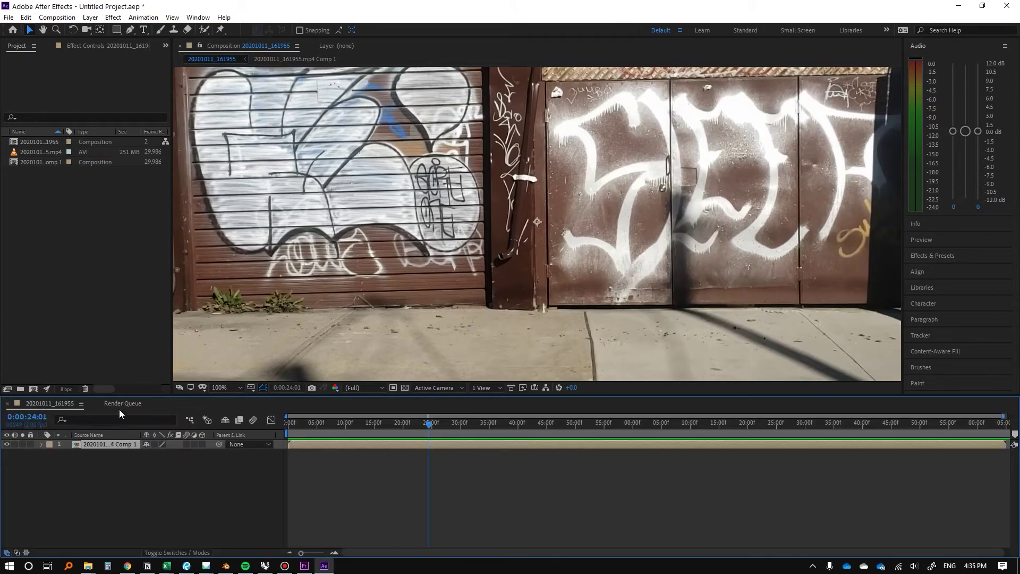
click(120, 406)
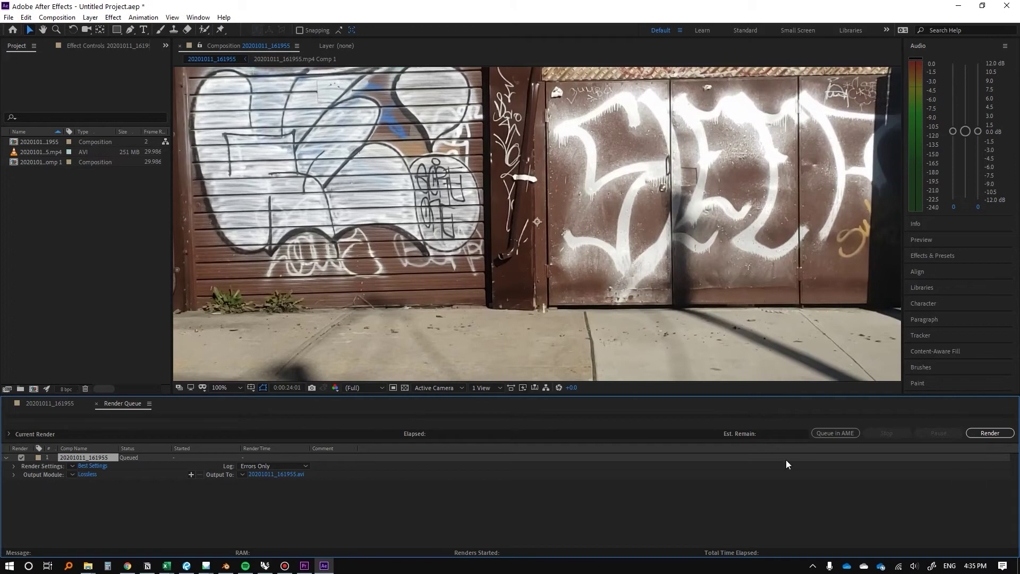
click(88, 473)
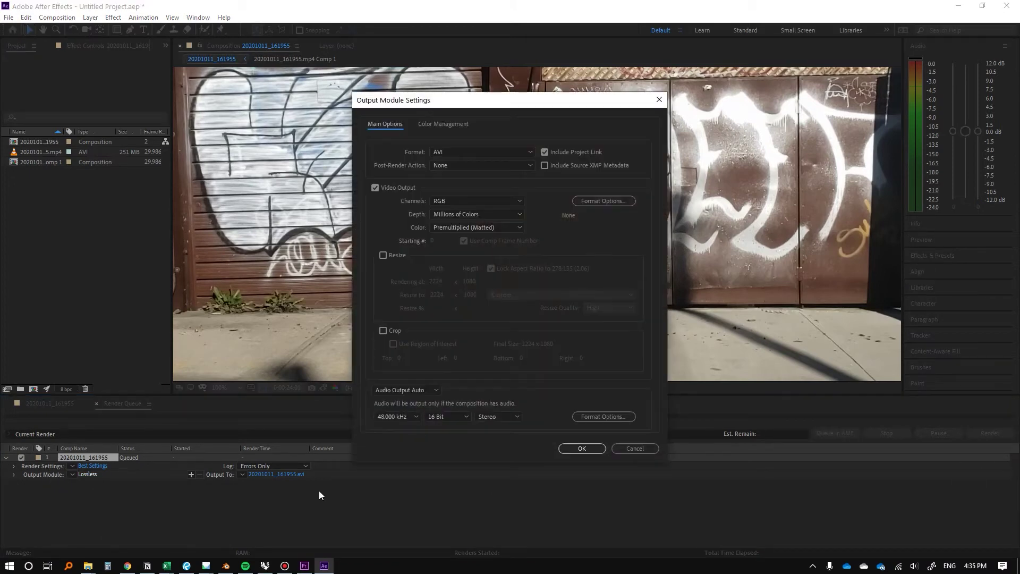
click(464, 152)
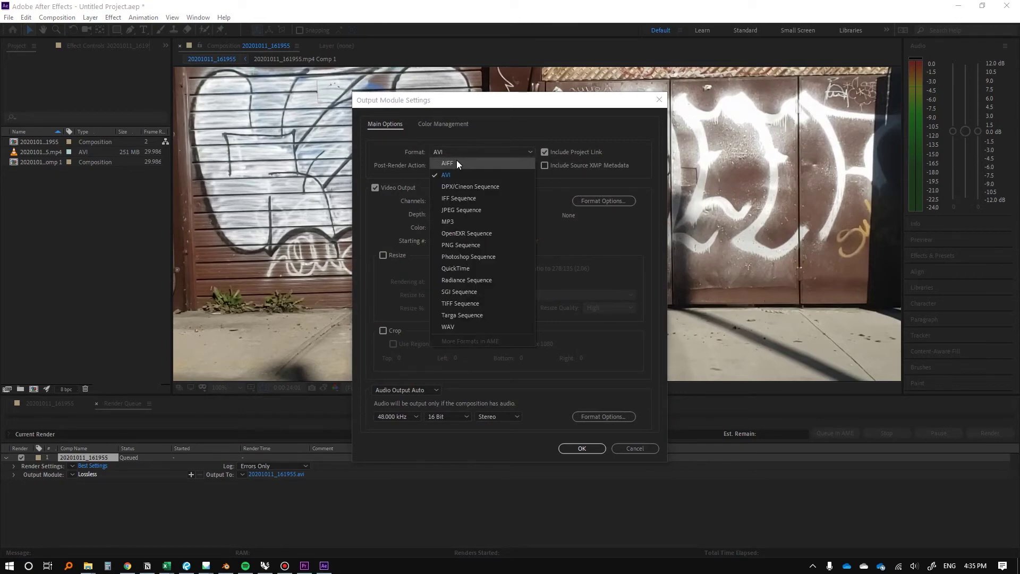
click(479, 307)
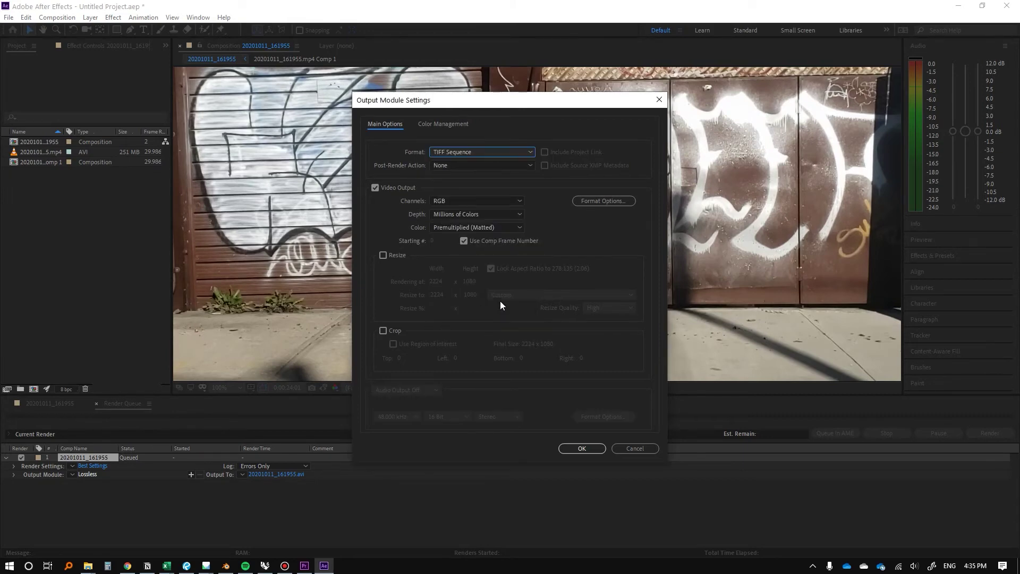
click(582, 448)
click(300, 495)
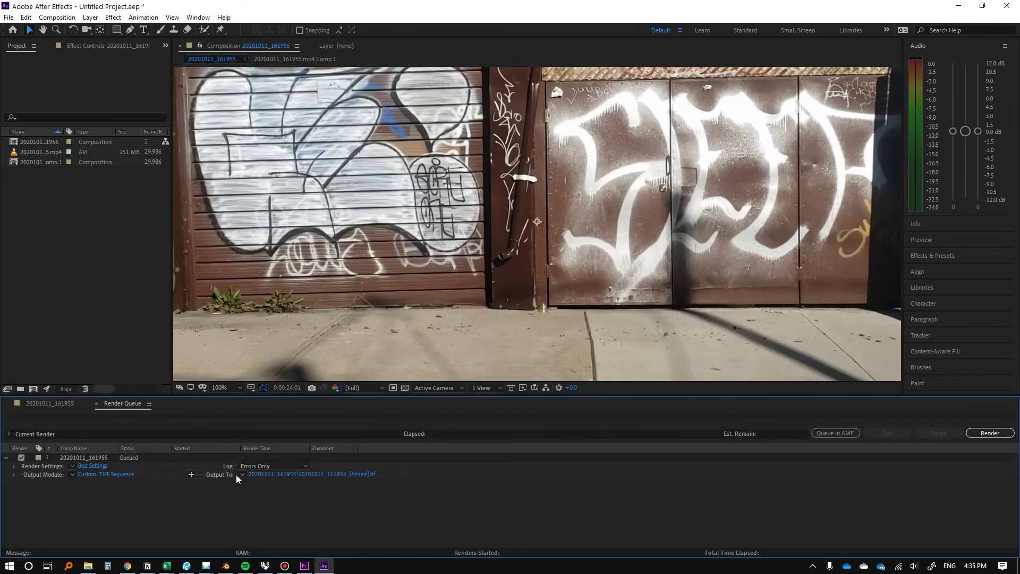
Save the render output to TA > SOFTWARE HELP > Agisoft > Laneway and start rendering
click(294, 475)
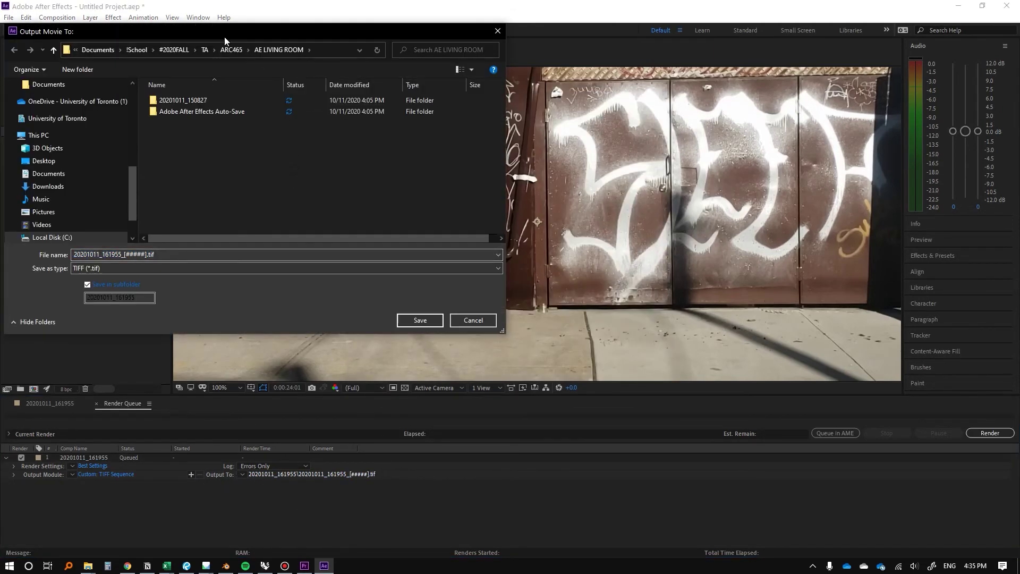
click(193, 120)
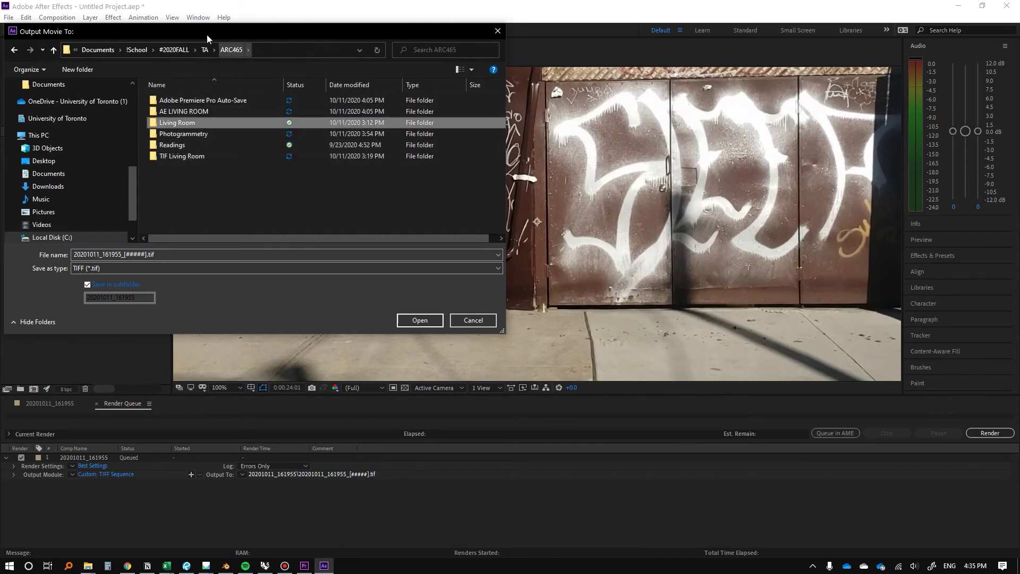
click(205, 49)
double_click(187, 147)
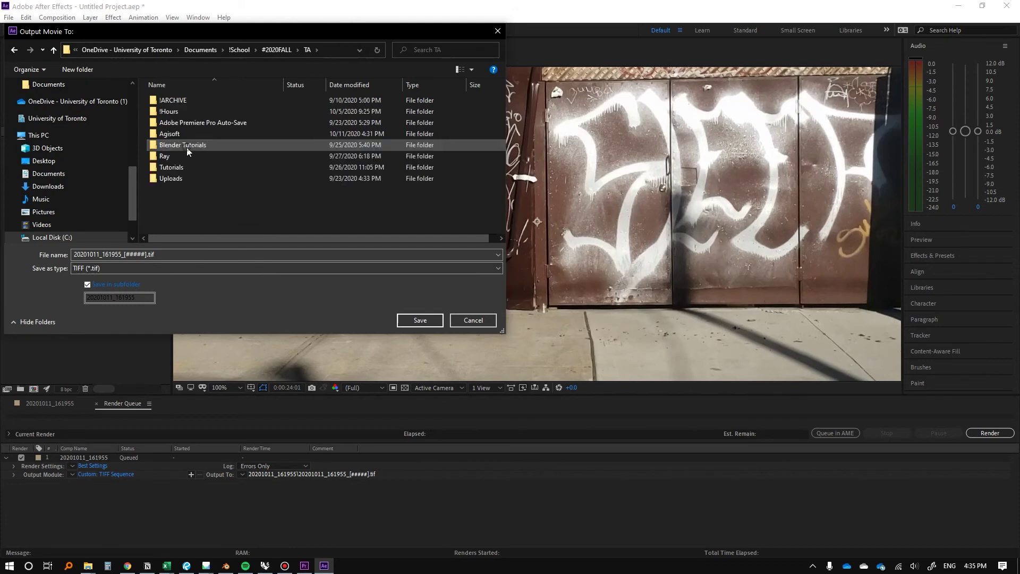
double_click(181, 135)
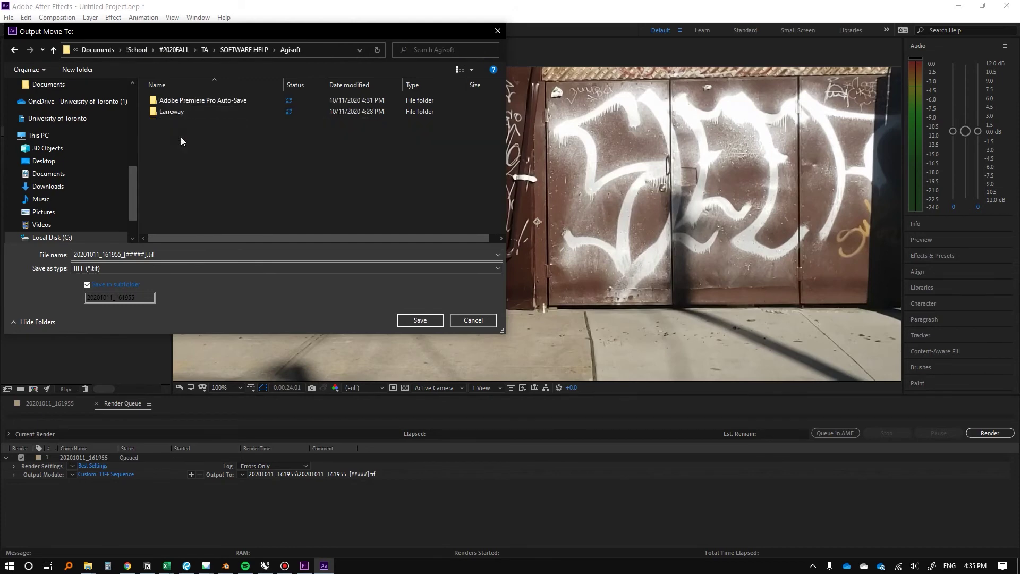
double_click(182, 115)
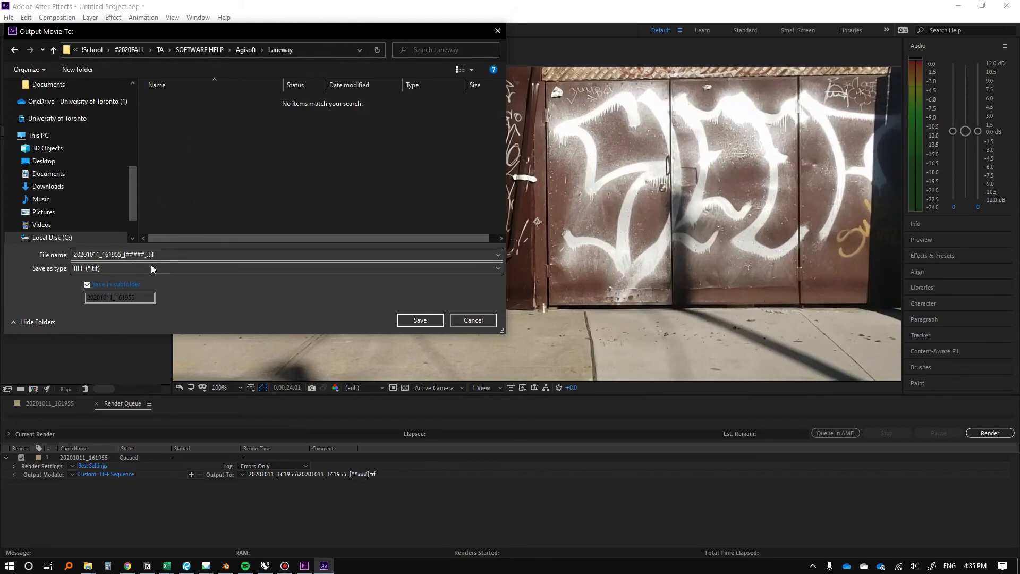
click(411, 320)
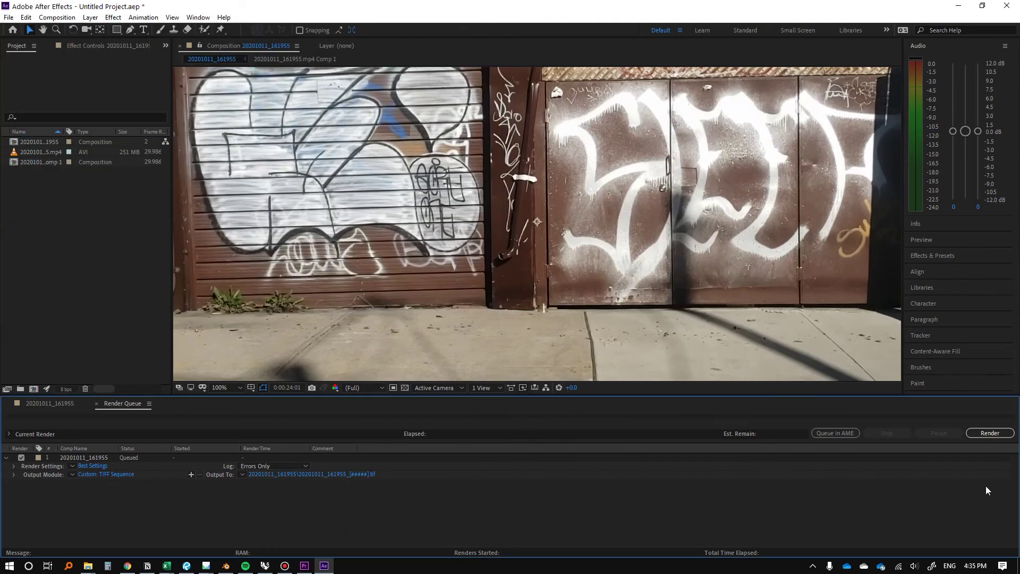
click(985, 435)
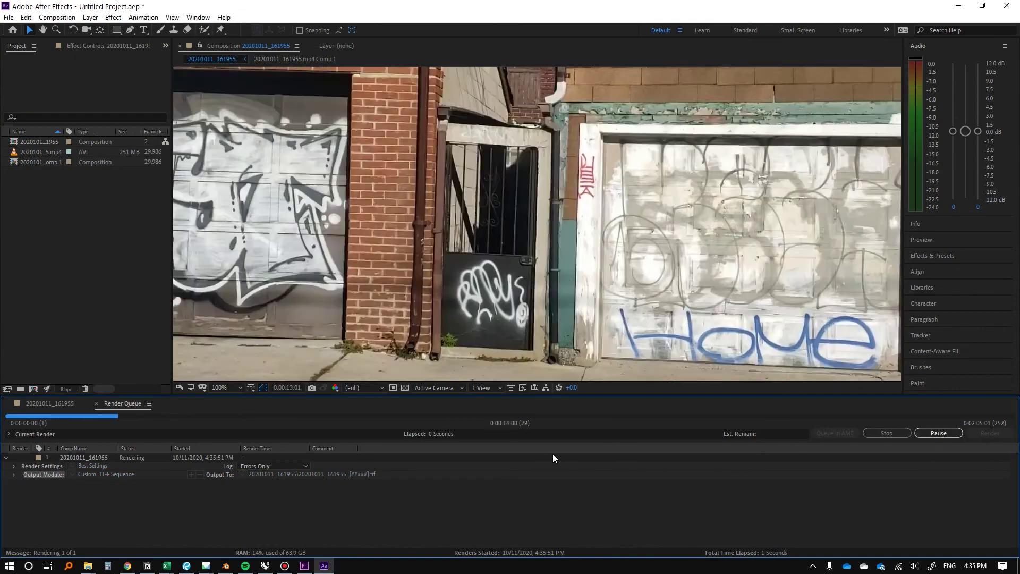